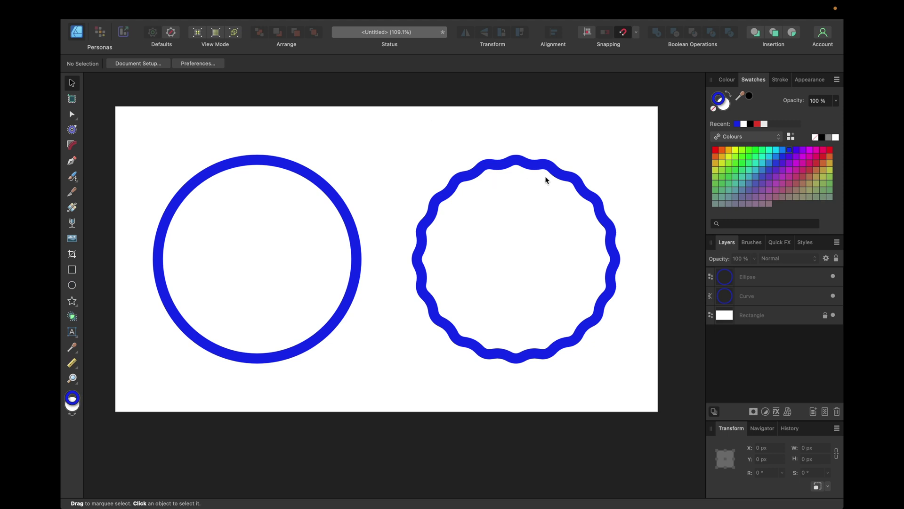
Hide both the plain Ellipse and wavy Curve layers and clear the selection
scroll(524, 183, "up", 2)
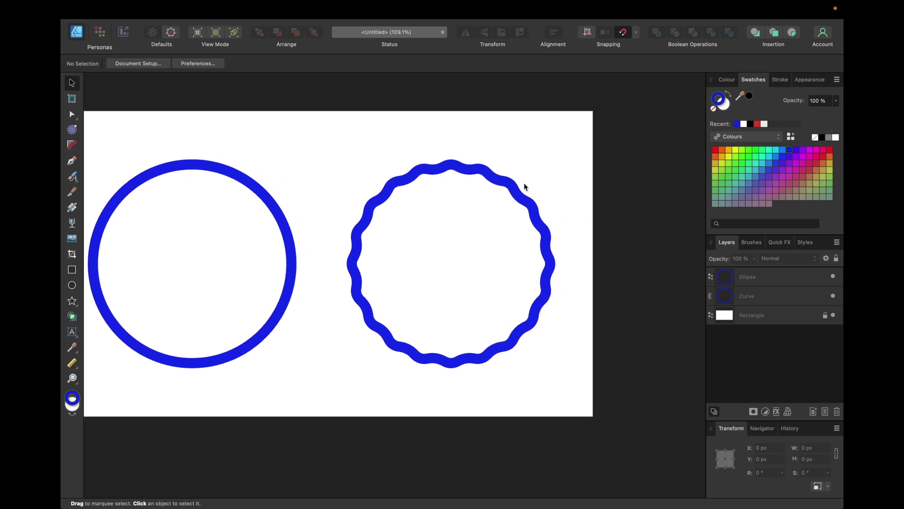
left_click(746, 273)
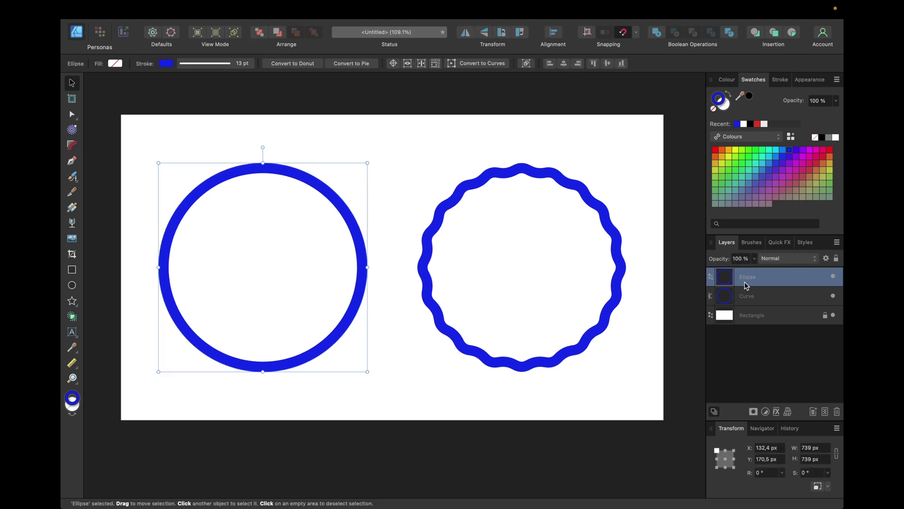
left_click(746, 296, "shift")
left_click(833, 277)
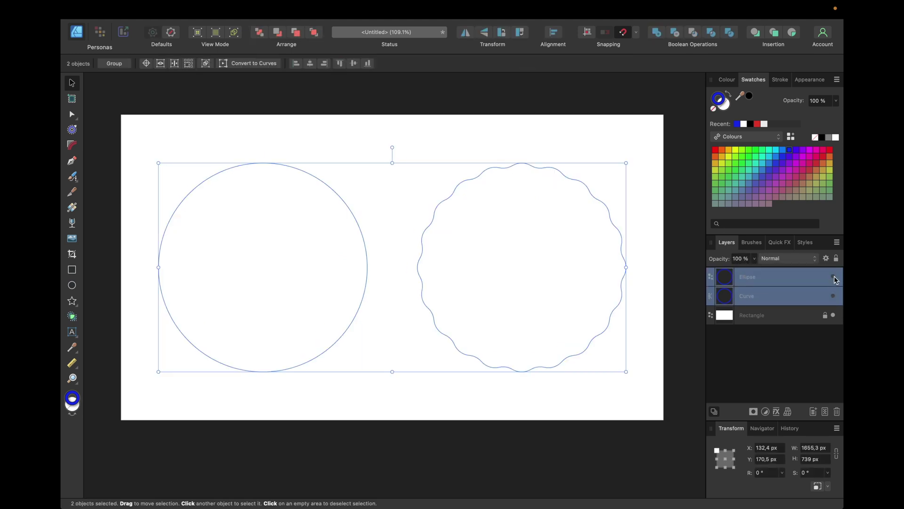
left_click(673, 192)
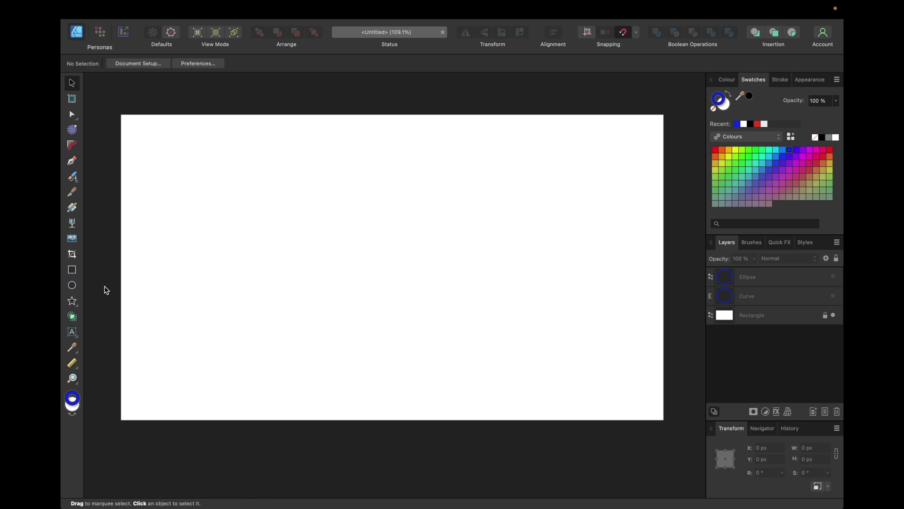
left_click(72, 285)
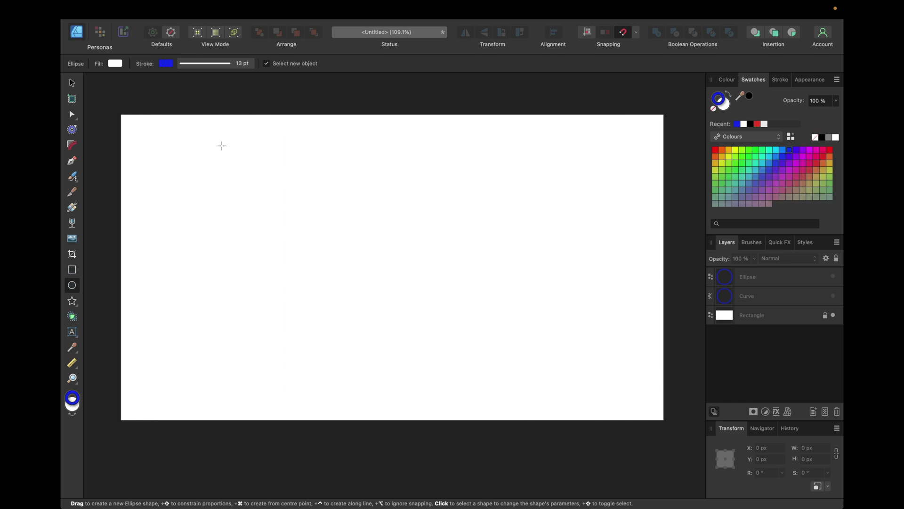
Draw a test circle and give it a red fill with no stroke
mouse_move(221, 146)
left_mouse_down()
mouse_move(401, 278)
mouse_move(539, 351)
mouse_move(489, 413)
left_mouse_up()
left_click(714, 109)
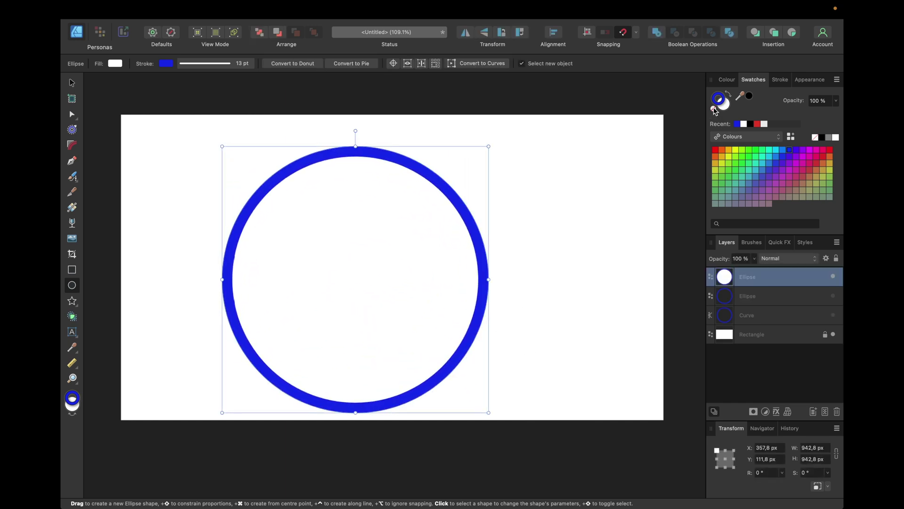
left_click(715, 149)
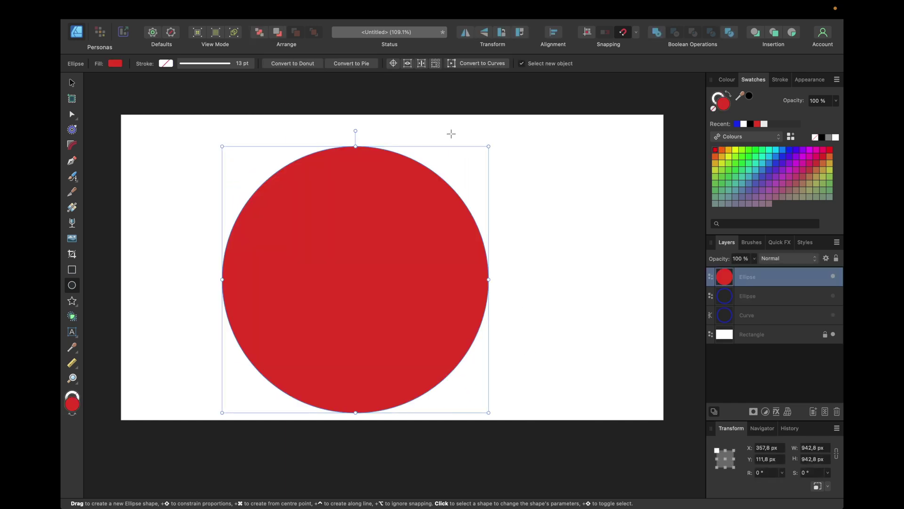
key("v")
left_click(166, 101)
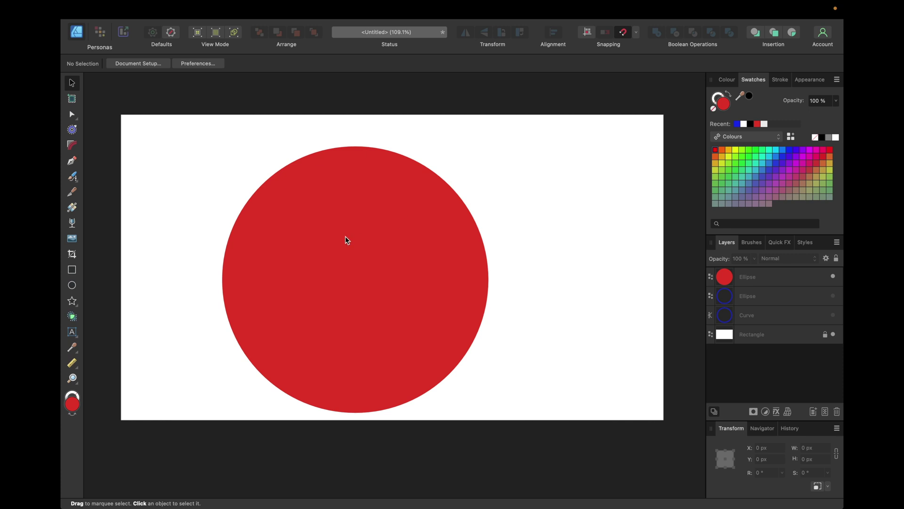
Delete the red test circle so the page is blank
left_click(373, 236)
key("Delete")
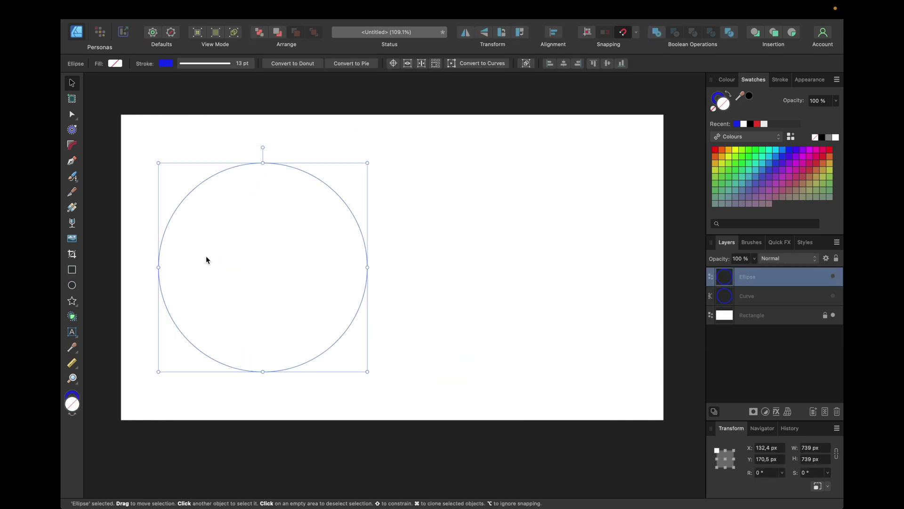
left_click(102, 269)
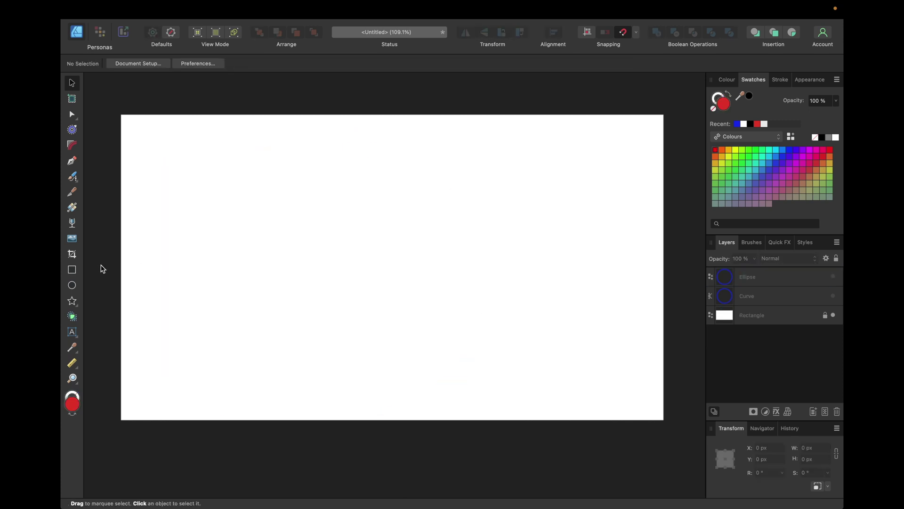
Draw a red five-pointed star across the middle of the page with the Star Tool
left_click(78, 310)
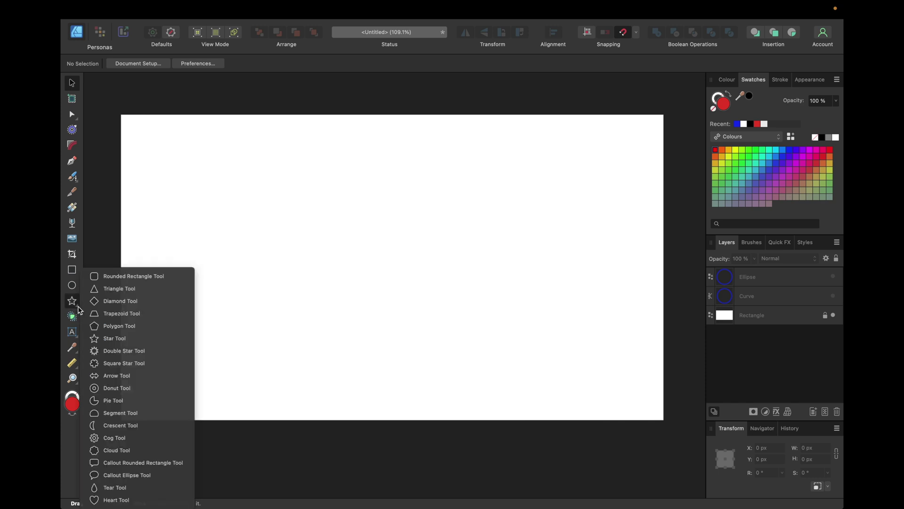
left_click(118, 335)
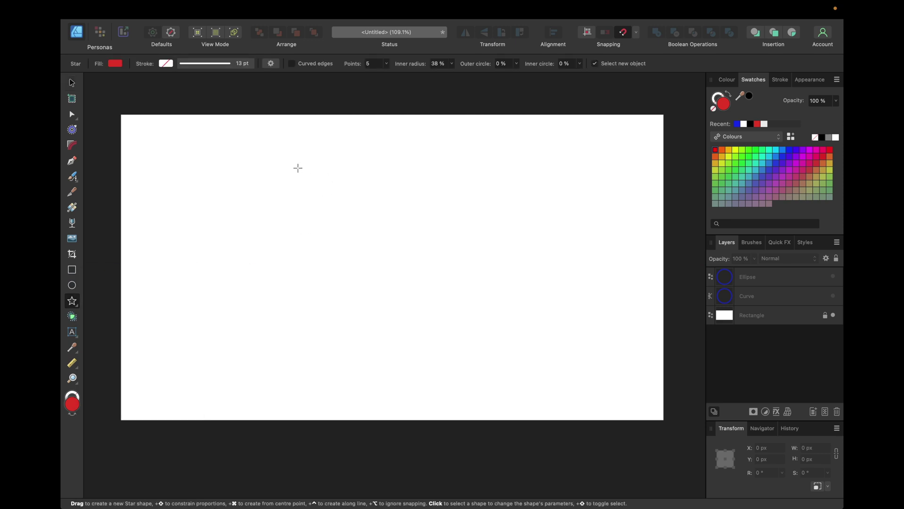
left_click_drag(297, 163, 547, 361)
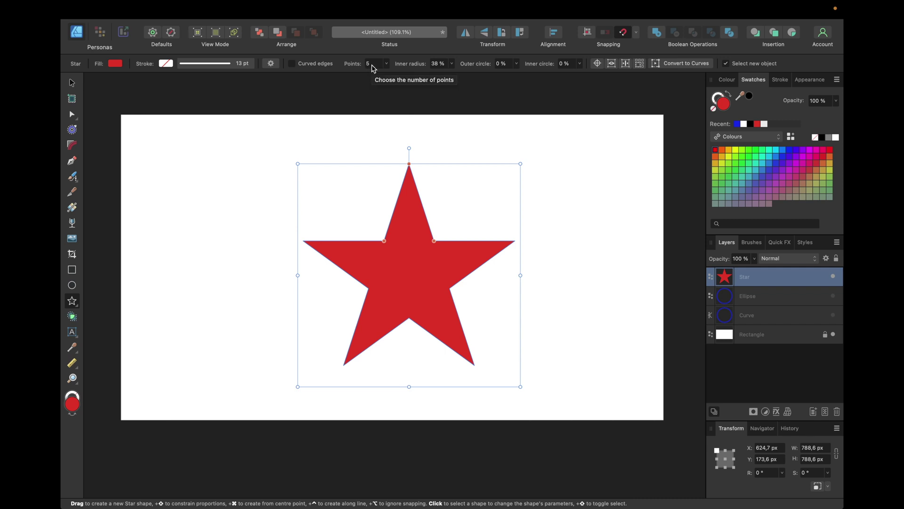
Set the star's point count to 20
left_click(386, 63)
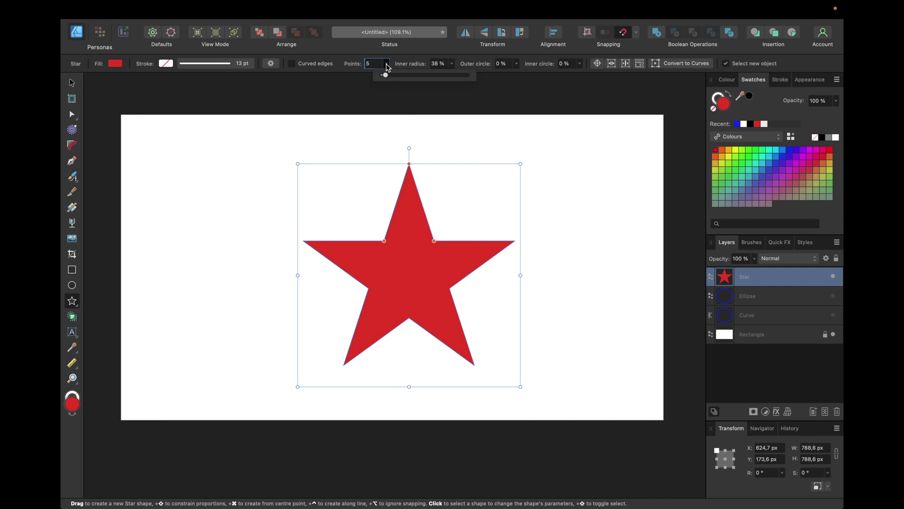
double_click(374, 64)
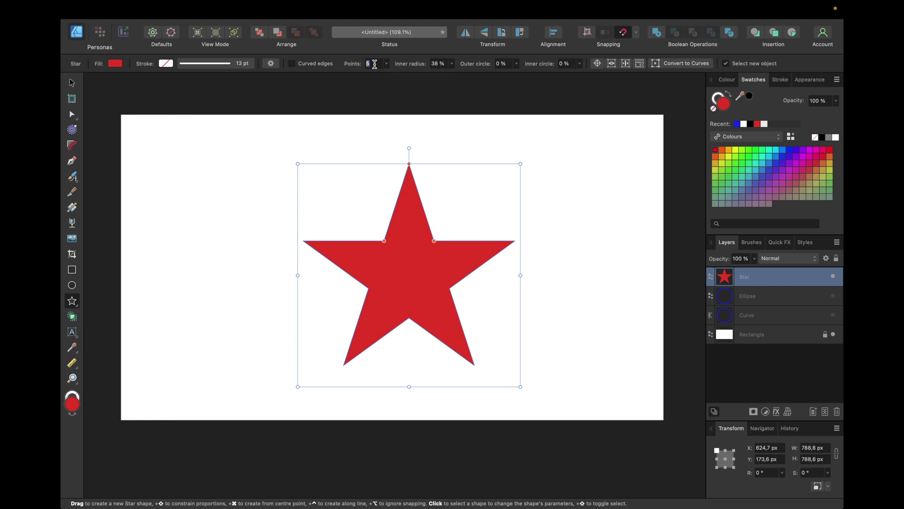
type("20")
key("Return")
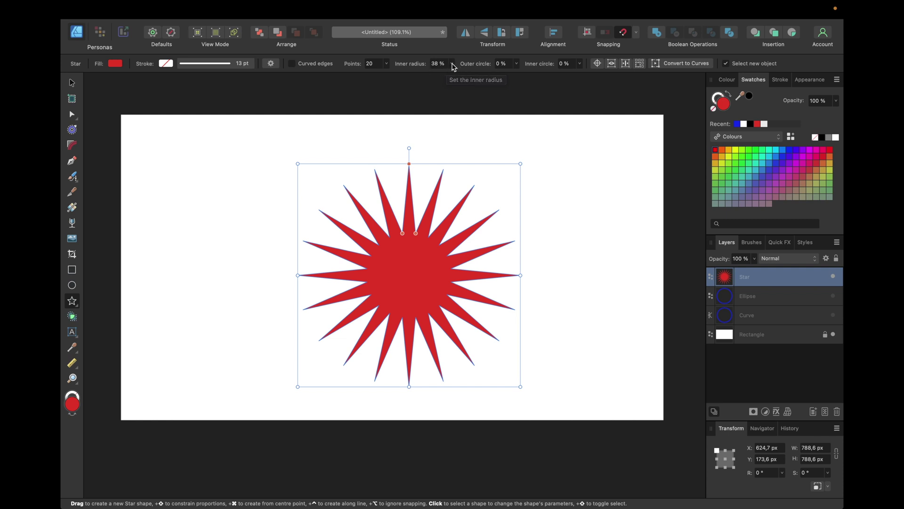
Set the star's inner radius to 93%
left_click(451, 63)
left_click_drag(452, 74, 469, 75)
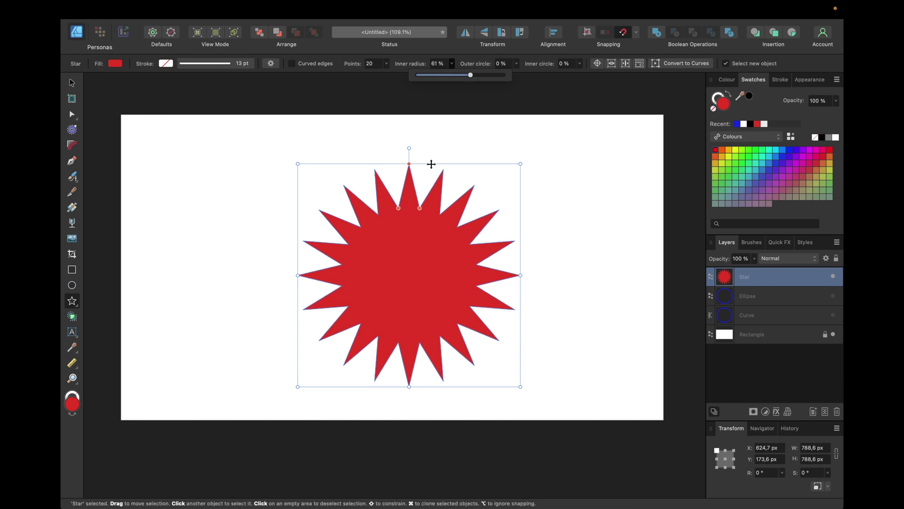
left_click_drag(417, 199, 432, 174)
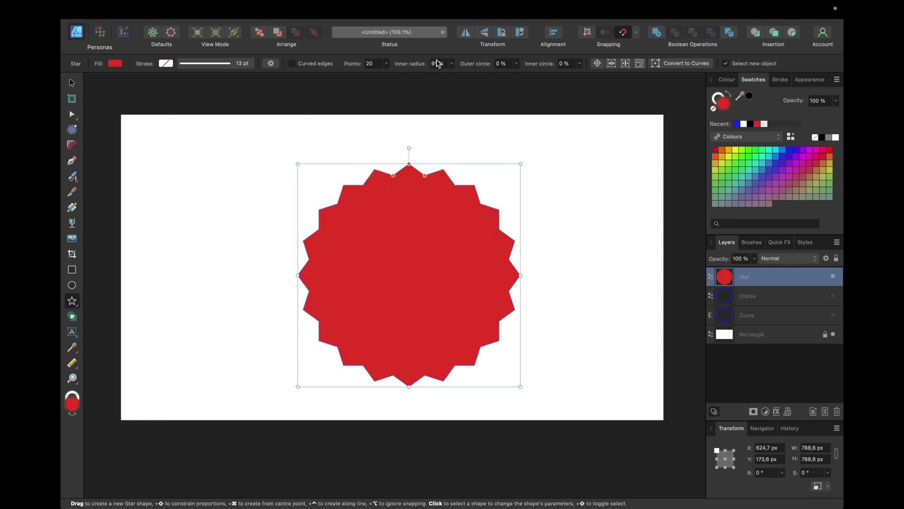
type("93")
key("Return")
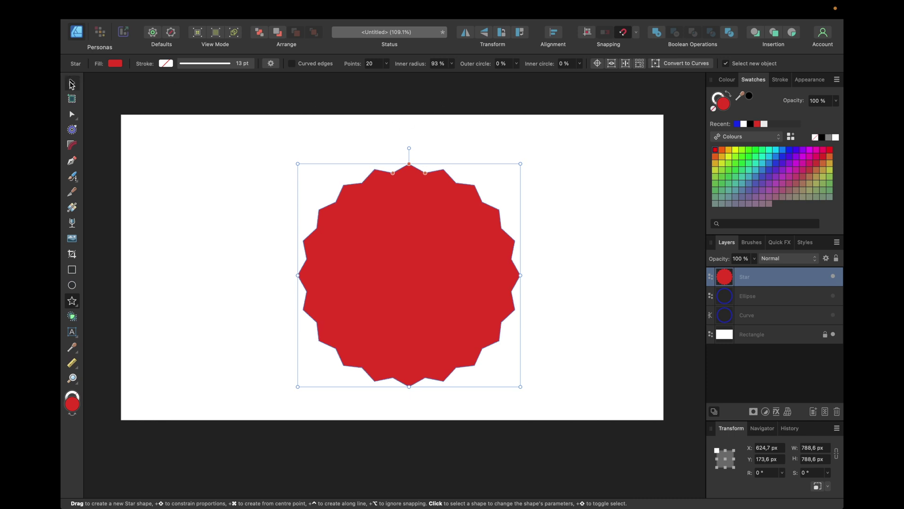
Reselect the 20-point star and convert it to curves
left_click(71, 84)
left_click(264, 96)
left_click(402, 234)
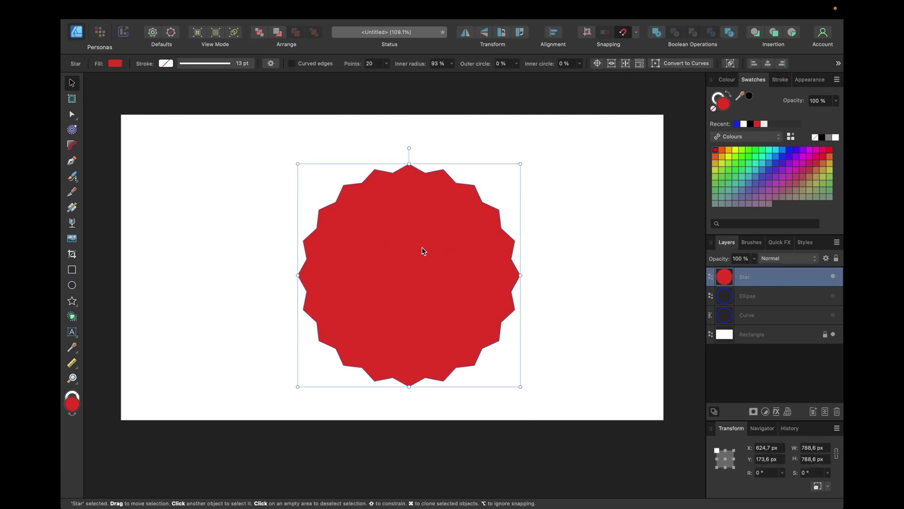
left_click(687, 63)
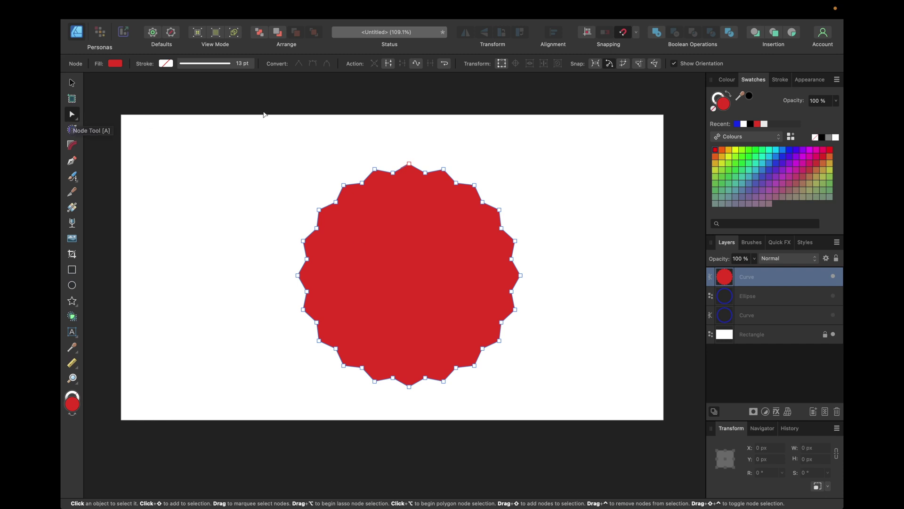
Select all the star's nodes with the Corner tool and round every corner, entering radius 100
left_click_drag(232, 99, 570, 412)
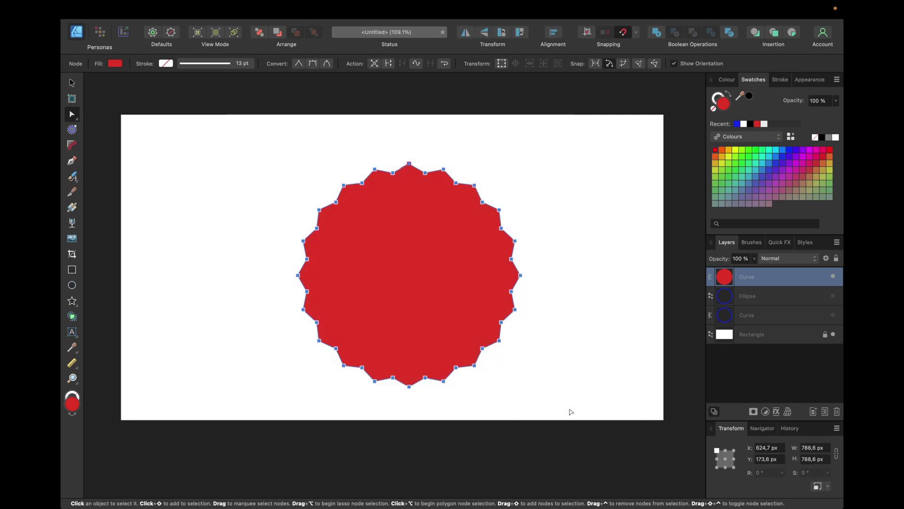
left_click(71, 147)
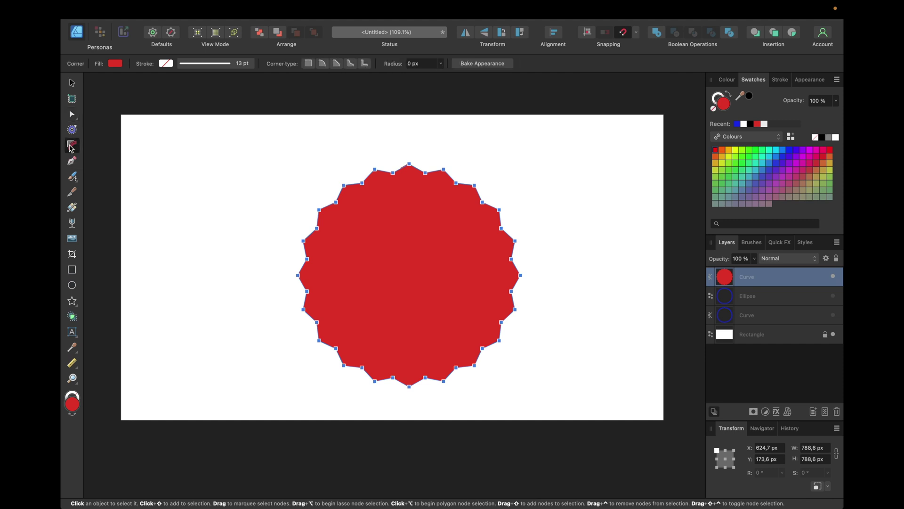
left_click_drag(238, 103, 603, 421)
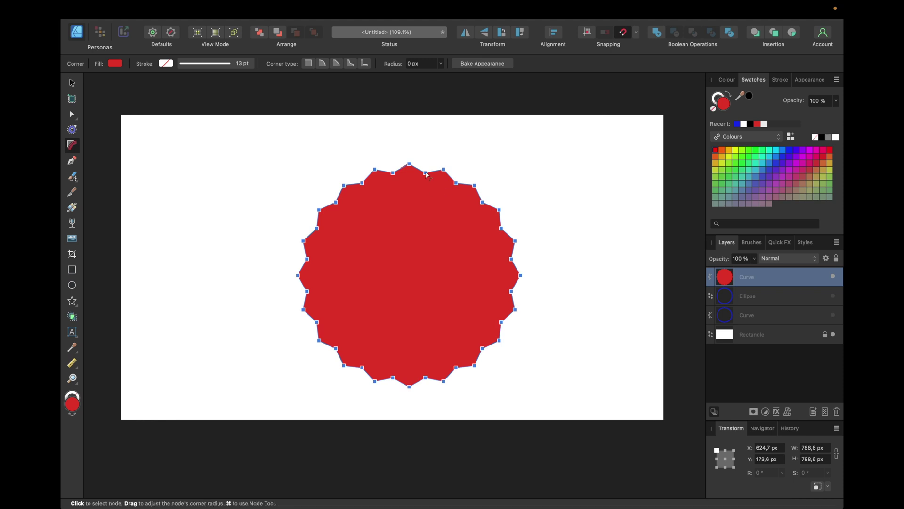
left_click_drag(426, 174, 471, 126)
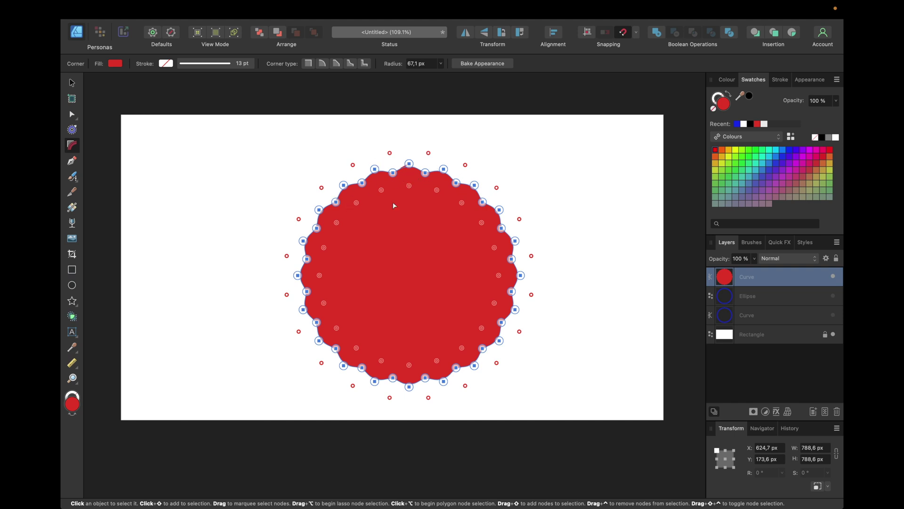
left_click(414, 65)
type("100")
left_click_drag(426, 174, 478, 131)
left_click(520, 131)
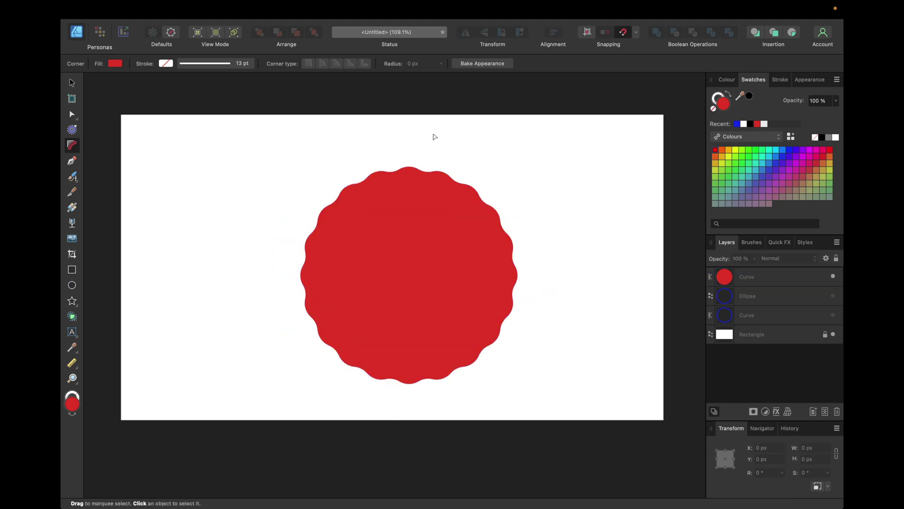
key("v")
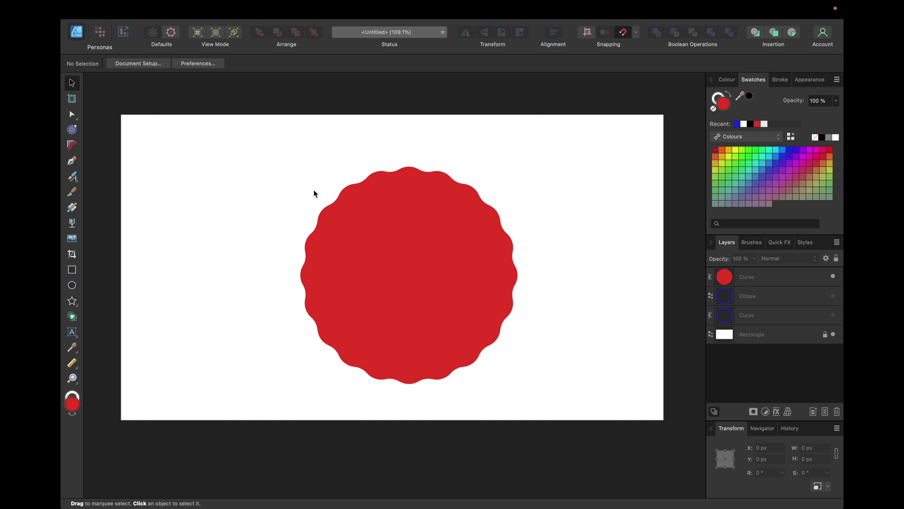
Remove the wavy shape's red fill and give it a blue stroke
left_click(832, 315)
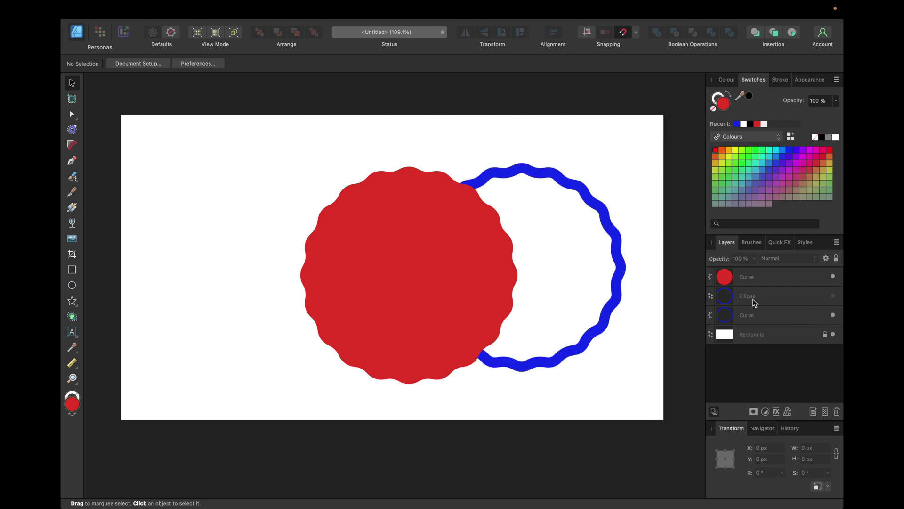
left_click(833, 315)
left_click(469, 239)
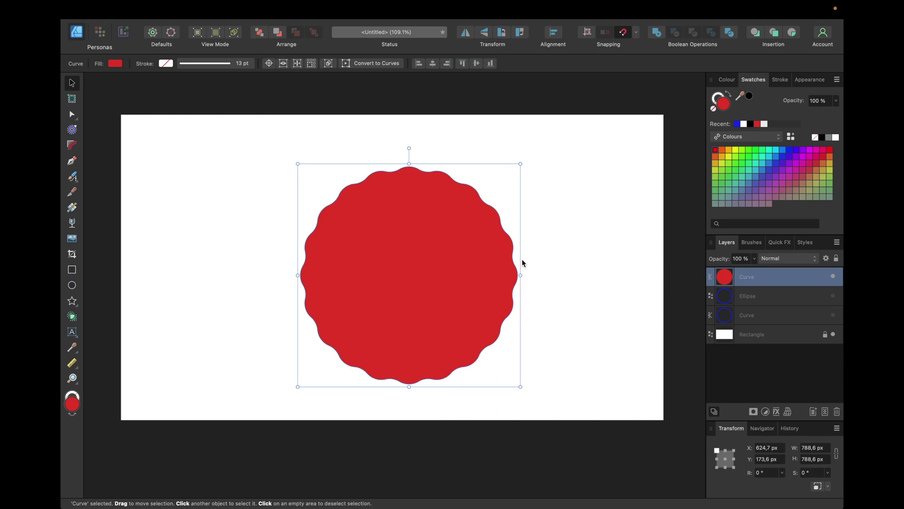
left_click(715, 110)
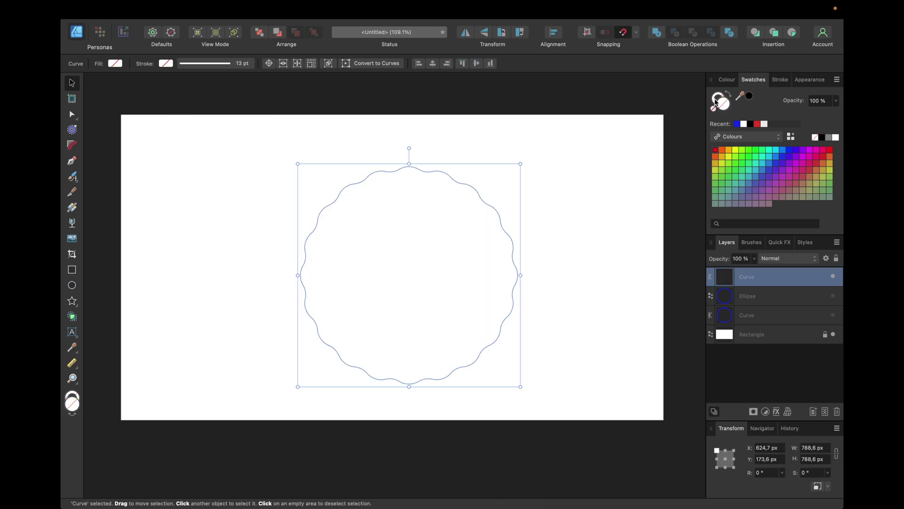
left_click(719, 97)
left_click(790, 149)
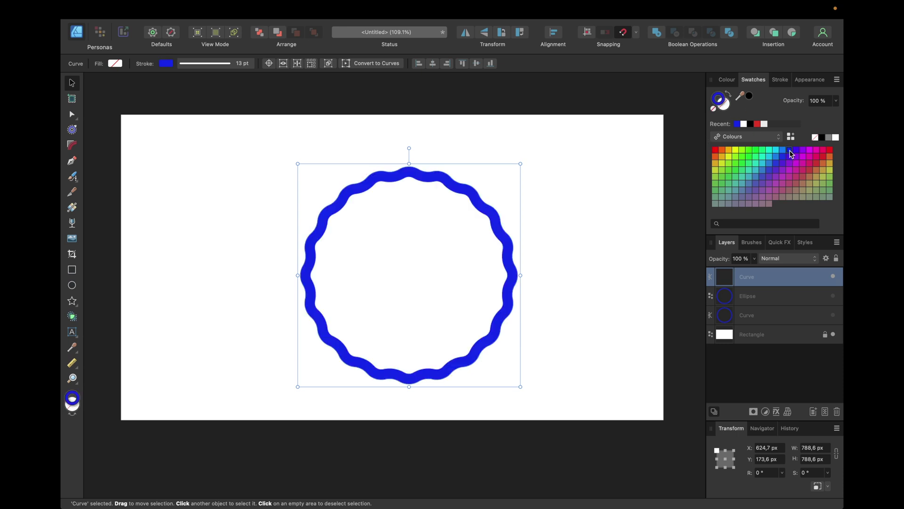
Confirm the stroke width is 13 pt and deselect the ring
left_click(780, 80)
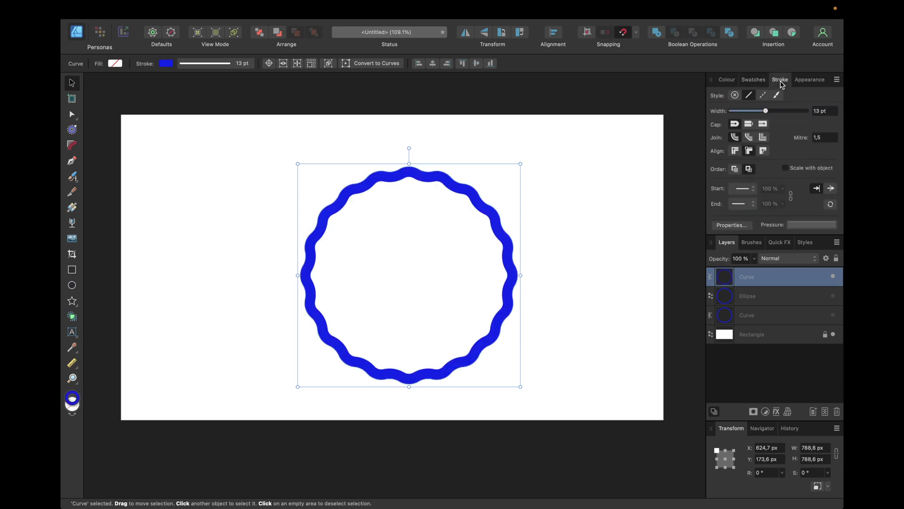
left_click(817, 114)
left_click(728, 81)
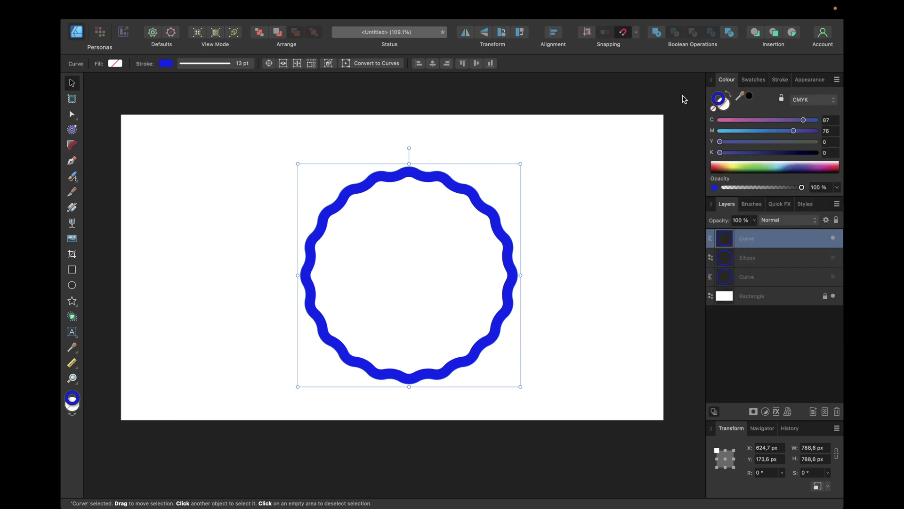
left_click(615, 124)
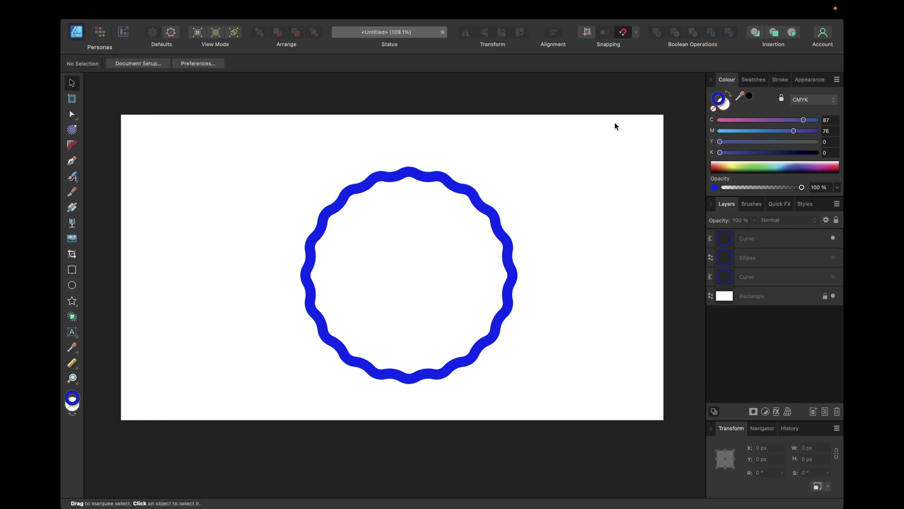
Expand the blue ring's stroke into a filled shape via Layer > Expand Stroke
left_click(440, 177)
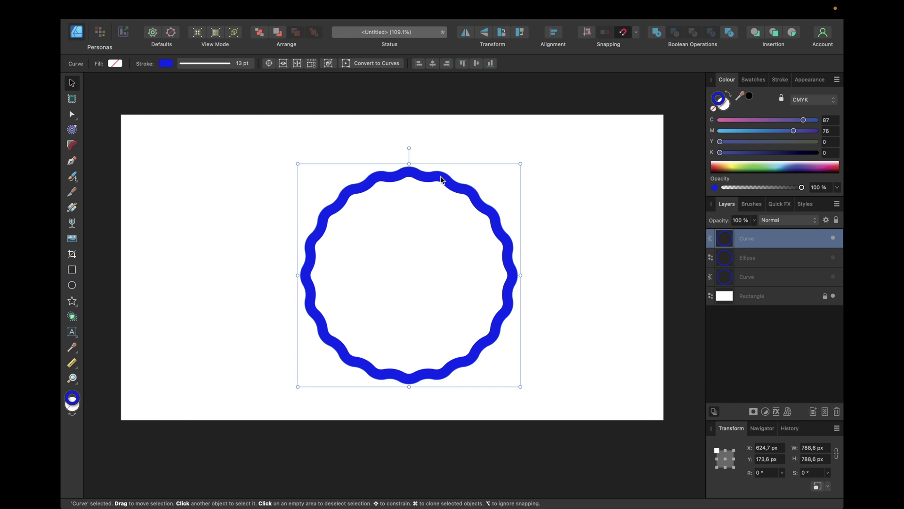
mouse_move(325, 3)
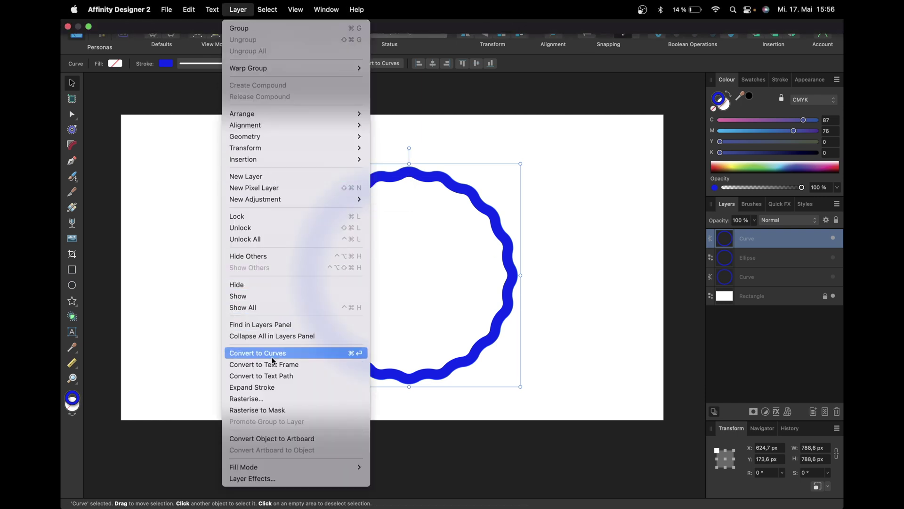
left_click(270, 387)
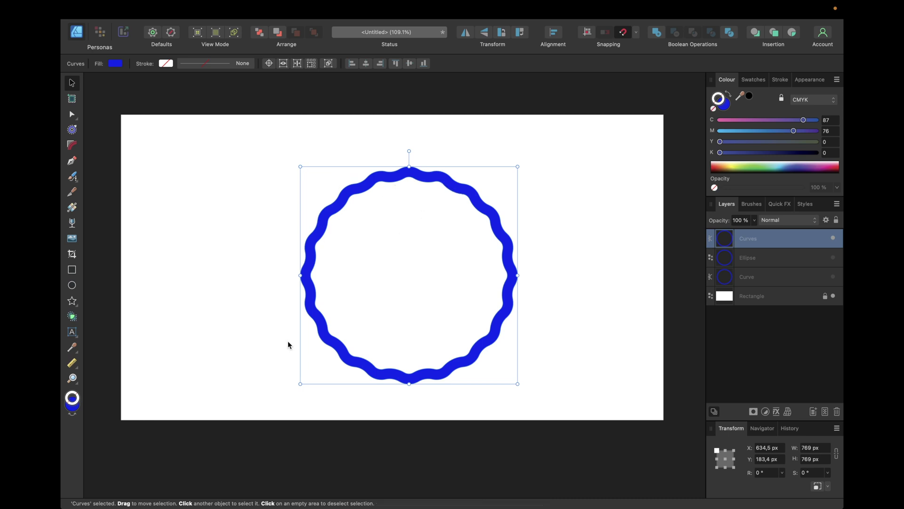
Inspect the expanded ring's nodes with the Node tool
left_click(72, 114)
scroll(391, 192, "up", 5)
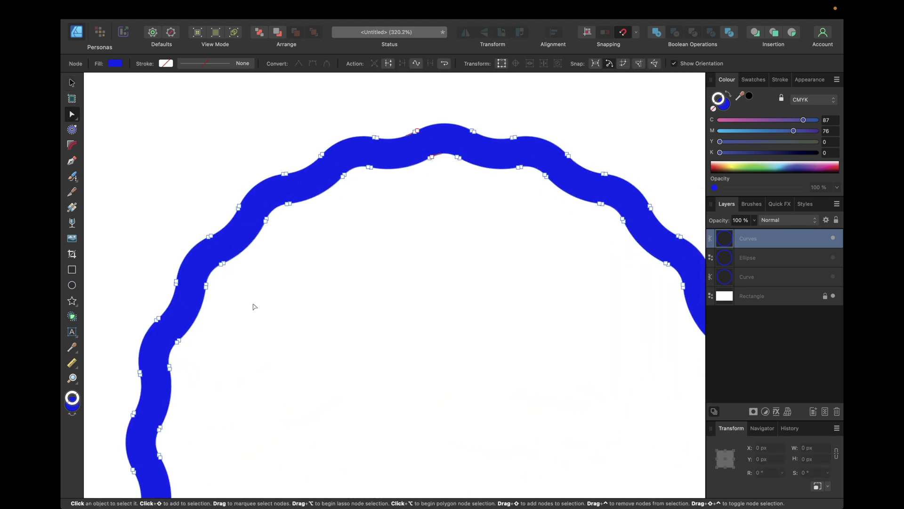
scroll(254, 306, "down", 3)
scroll(262, 331, "down", 2)
scroll(262, 331, "left", 1)
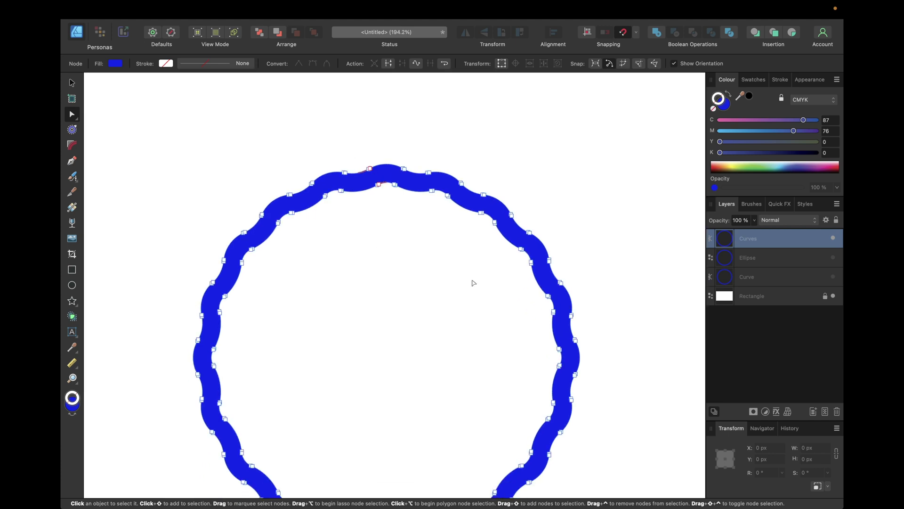
Change the expanded ring's fill from blue to red
key("v")
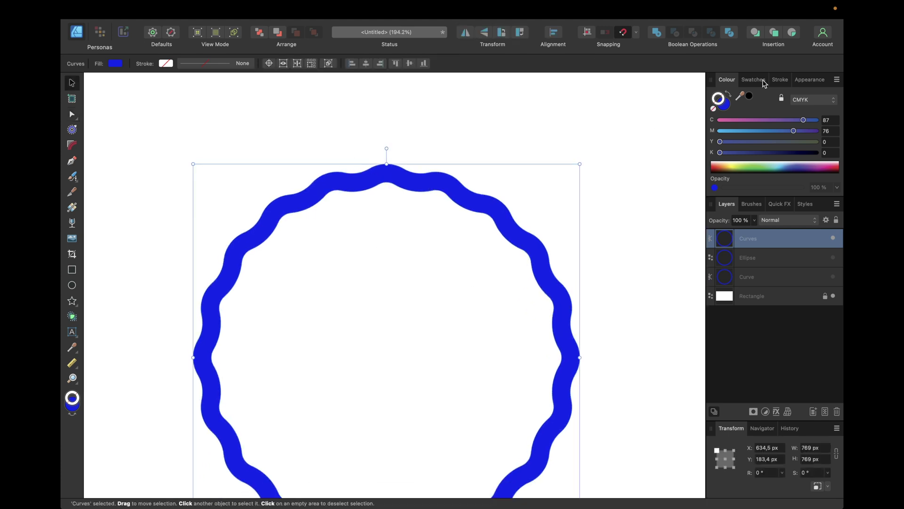
left_click(761, 80)
left_click(722, 104)
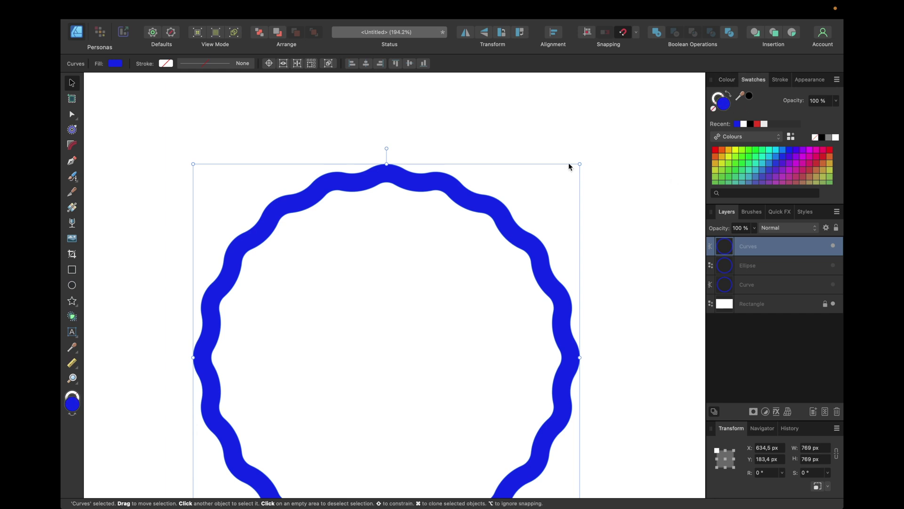
scroll(542, 263, "down", 1)
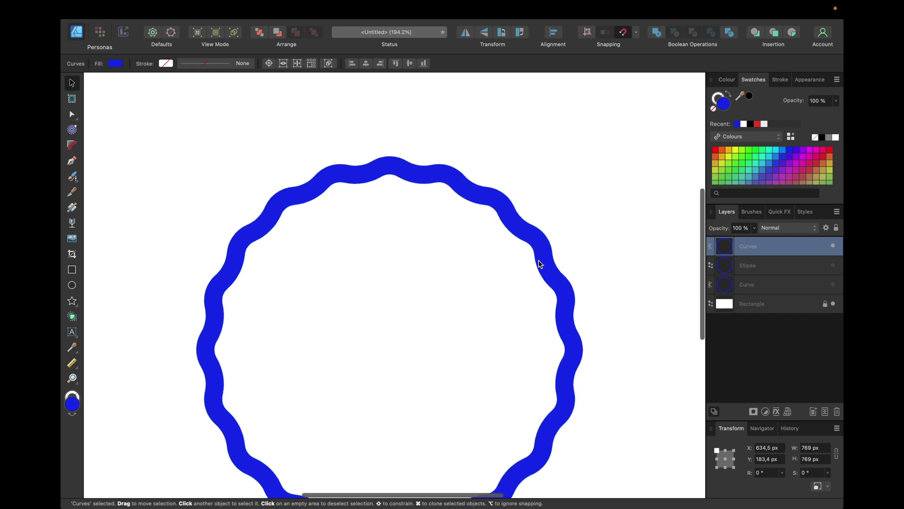
left_click(714, 150)
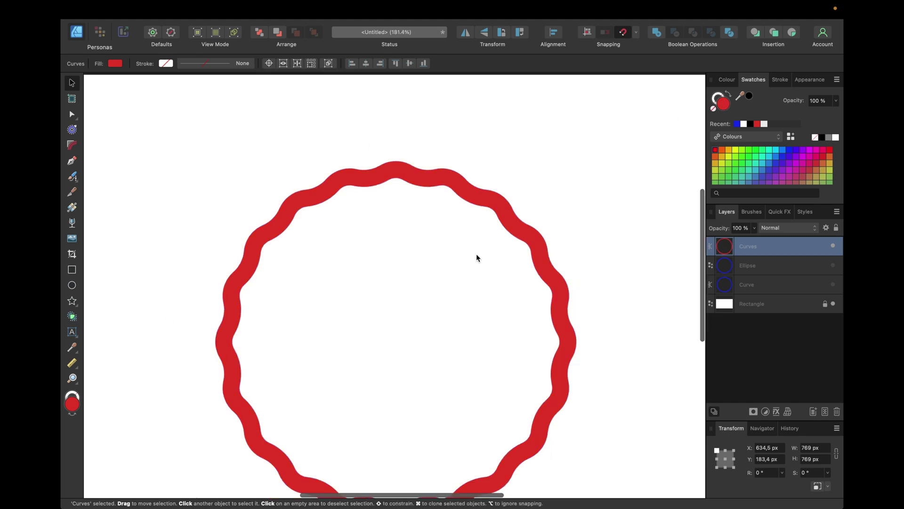
scroll(476, 253, "down", 5)
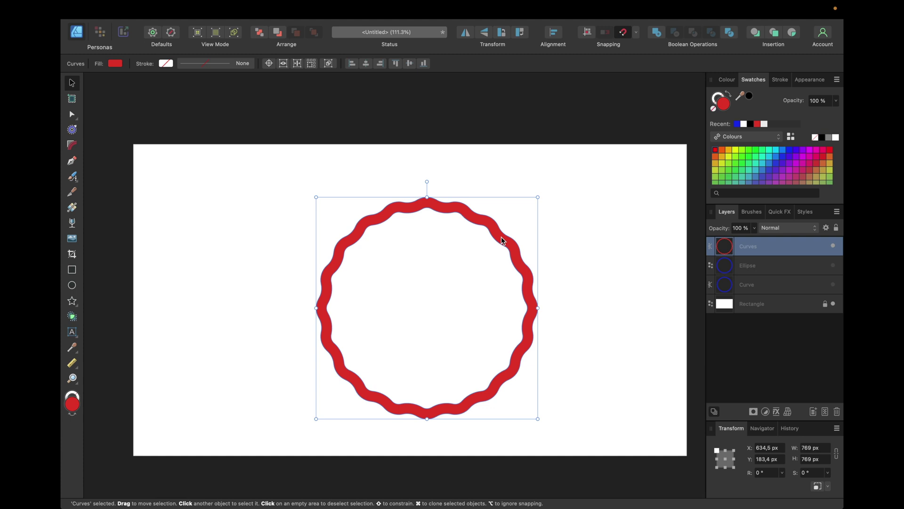